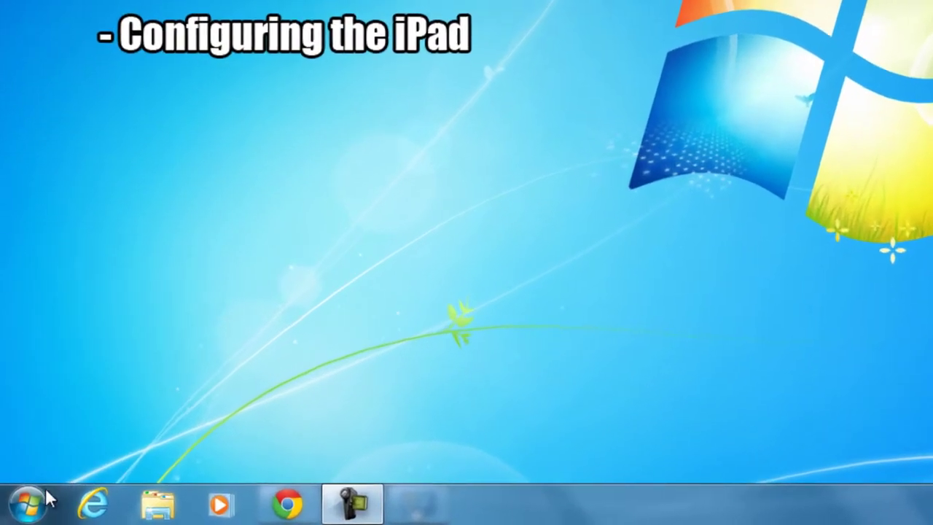
- Search the Start menu for 'firewall' and open Windows Firewall
left_click(48, 500)
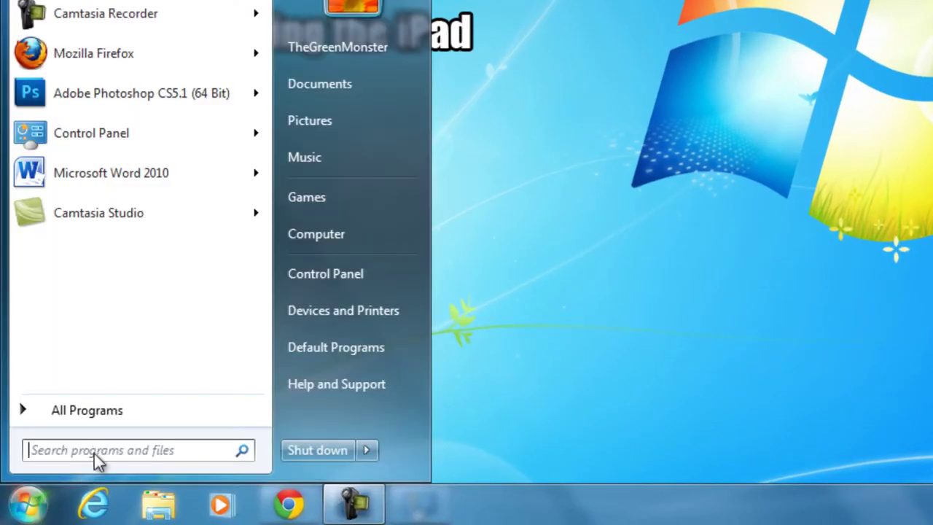
type("firewall")
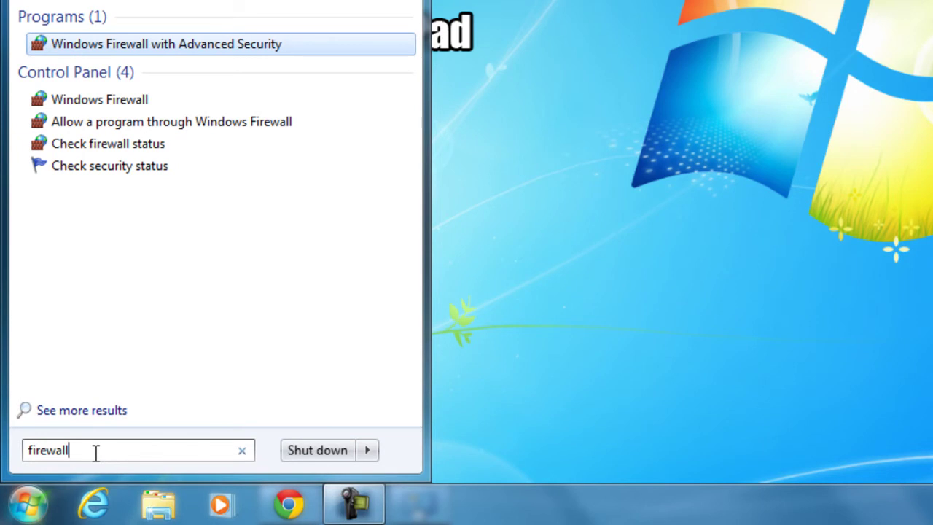
left_click(111, 102)
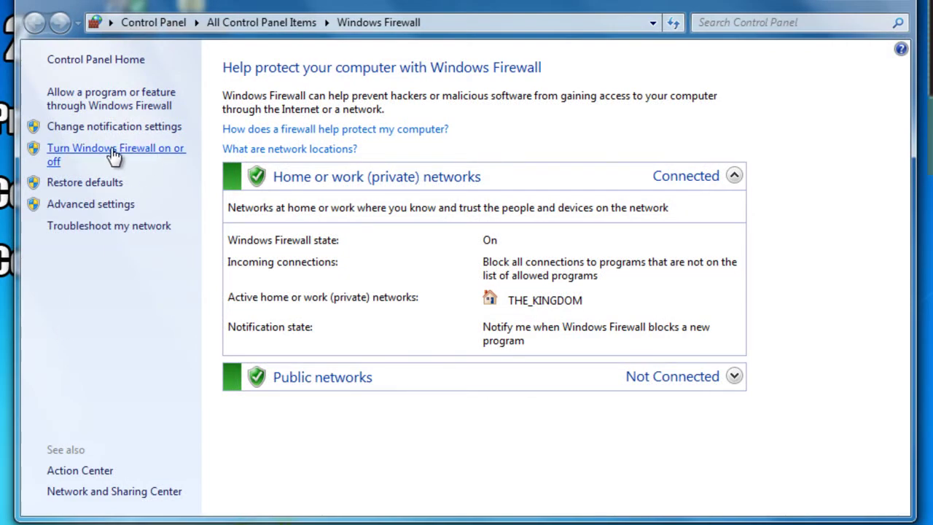
- Turn off the firewall for both home/work private and public networks and apply
left_click(80, 159)
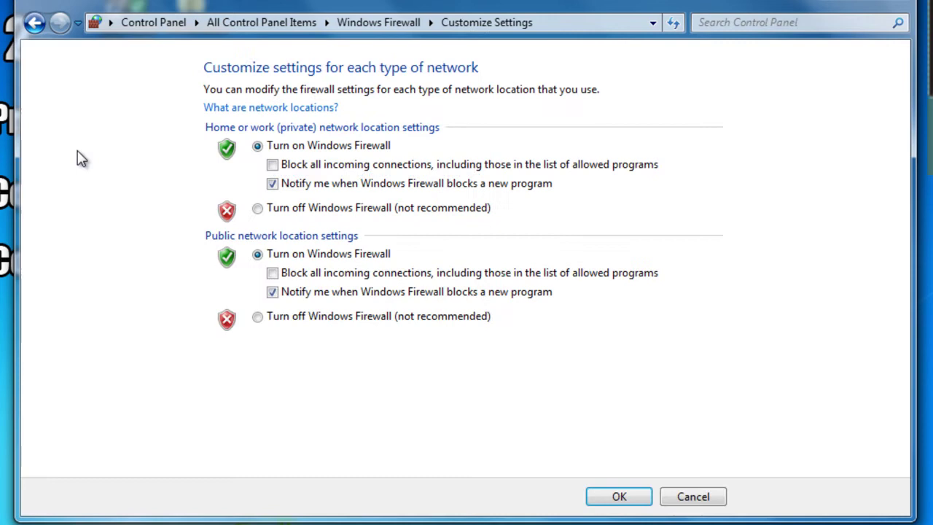
left_click(258, 209)
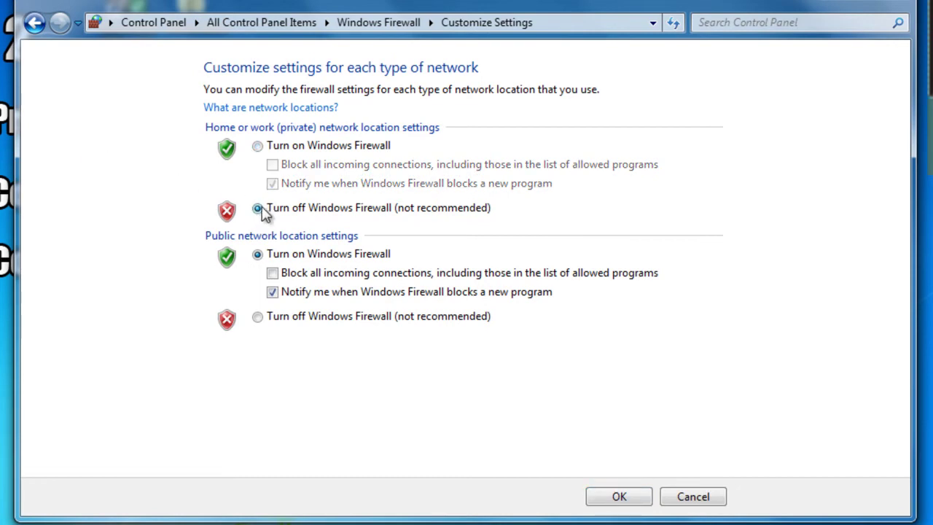
left_click(257, 317)
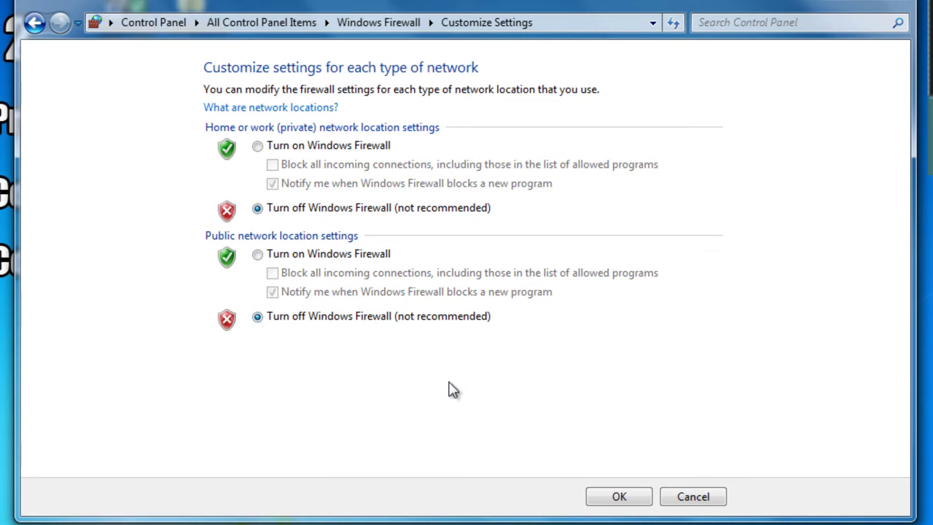
left_click(625, 497)
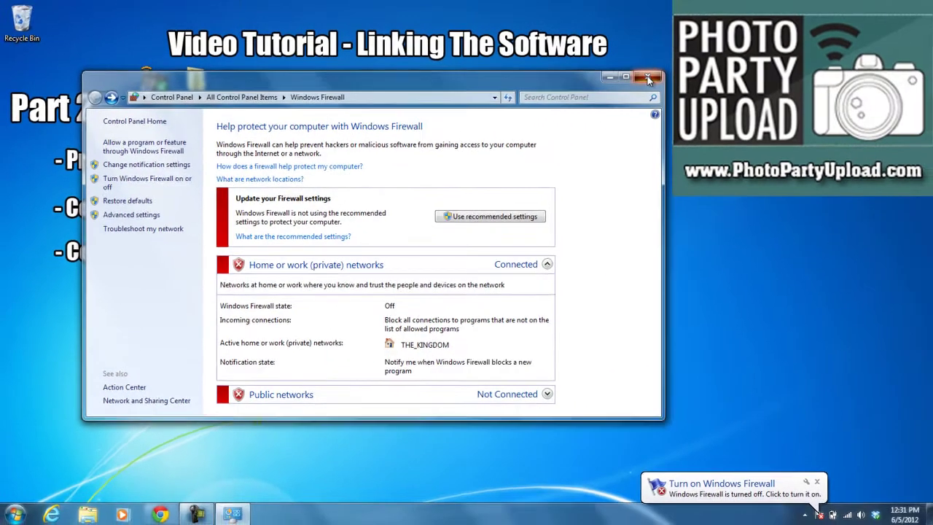
- Close the Windows Firewall window and dismiss the Start menu, leaving the desktop showing
left_click(647, 77)
key("p")
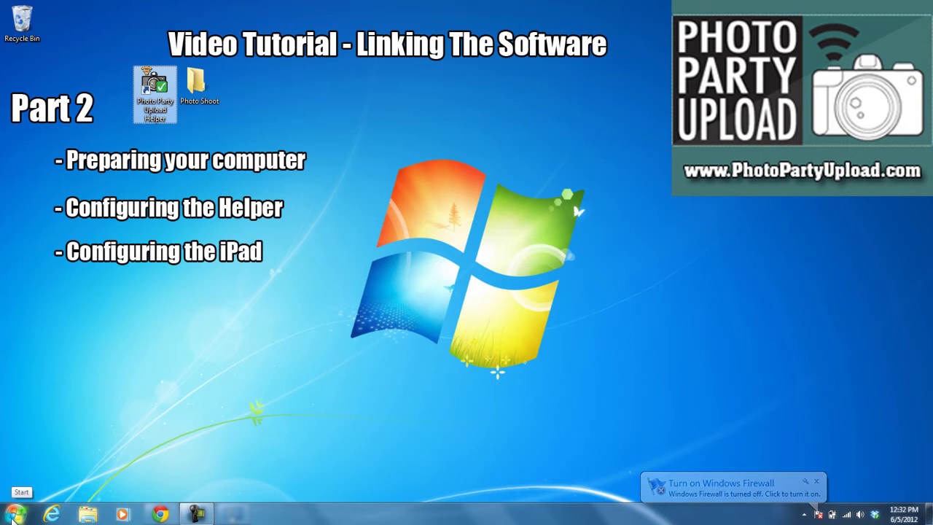
left_click(14, 516)
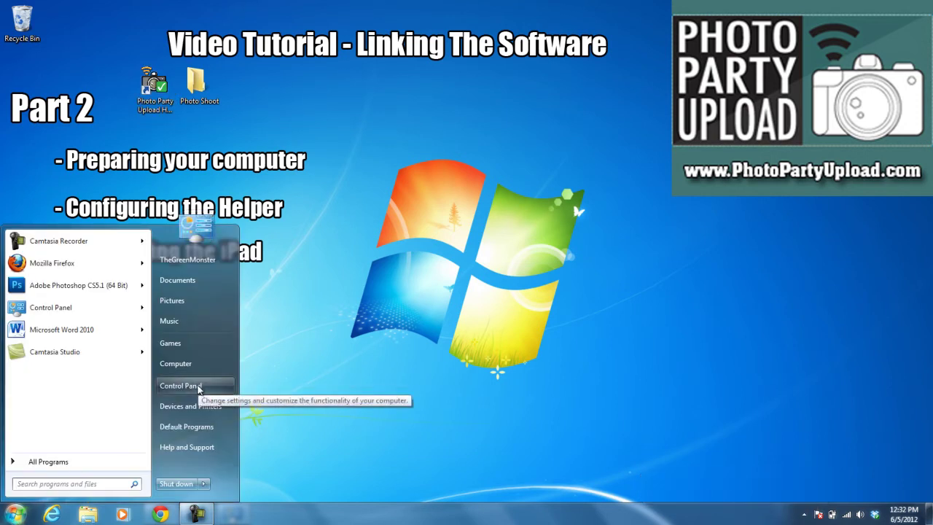
left_click(446, 259)
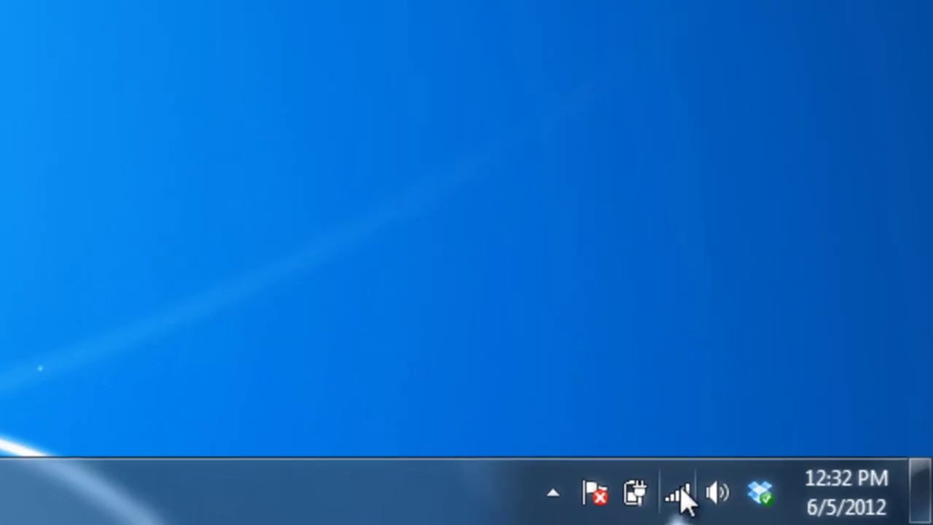
mouse_move(681, 492)
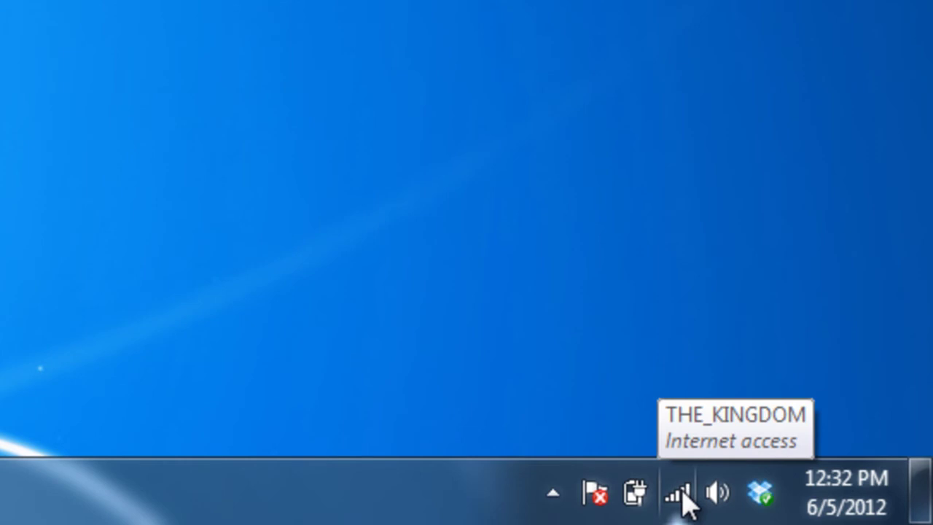
left_click(680, 493)
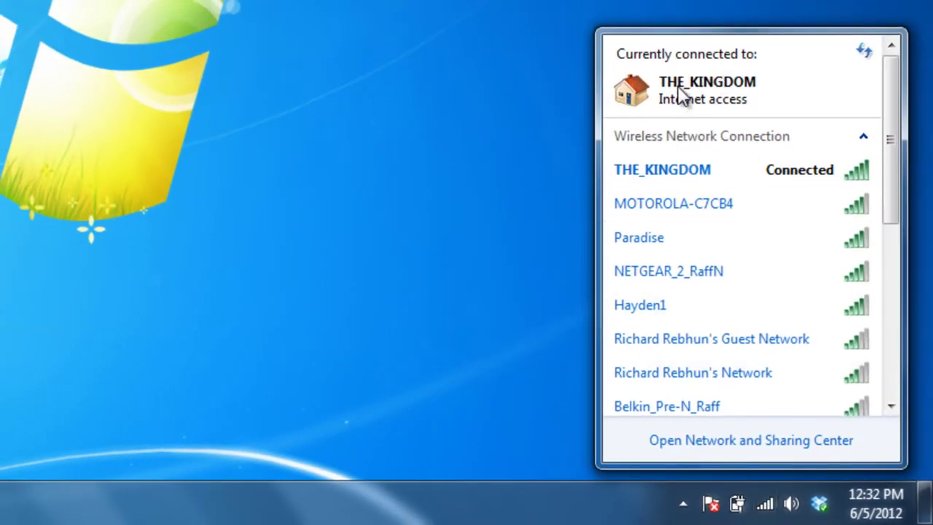
mouse_move(629, 173)
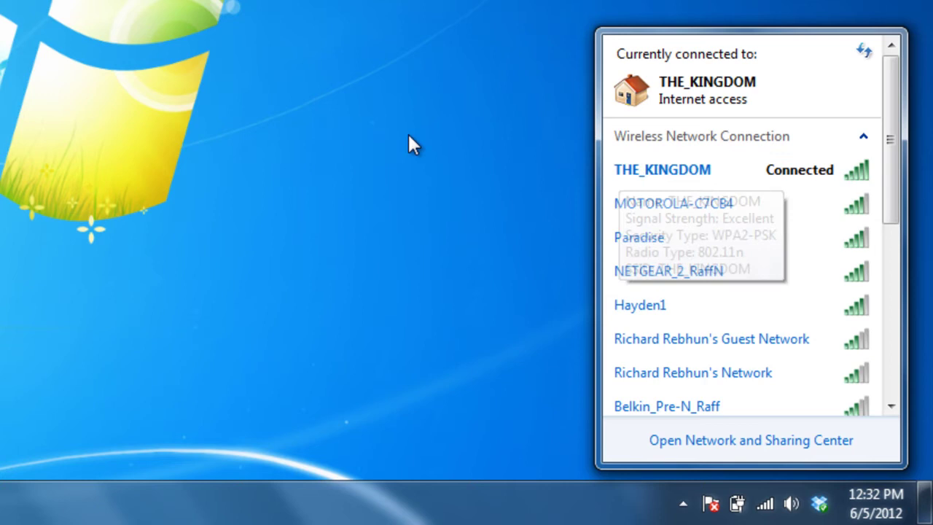
left_click(36, 29)
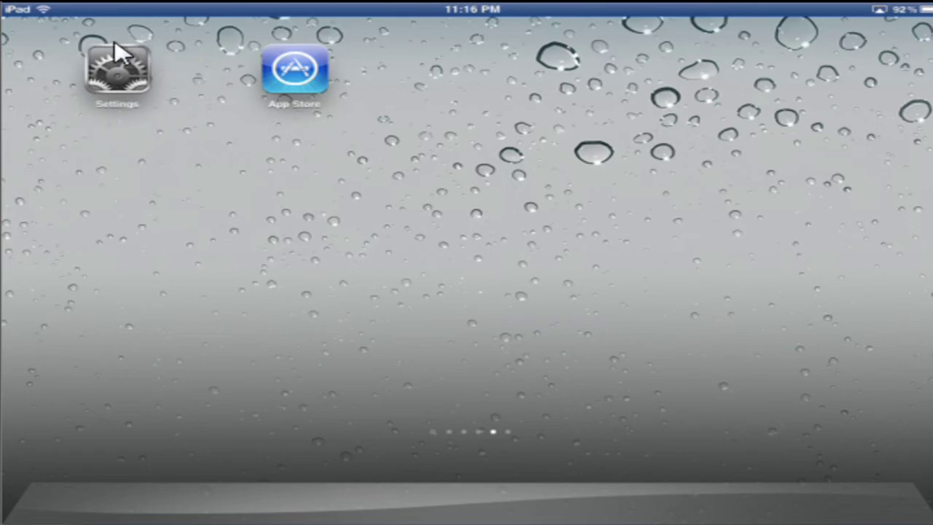
- Open iPad Settings to confirm its Wi-Fi is joined to THE_KINGDOM
left_click(131, 88)
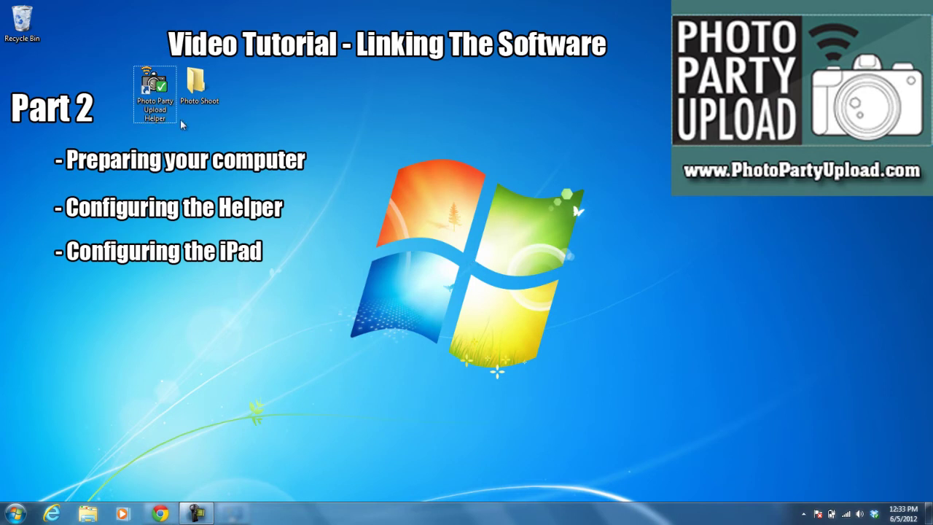
- Launch Photo Party Upload Helper from the desktop icon and reveal the hidden tray icons
double_click(152, 90)
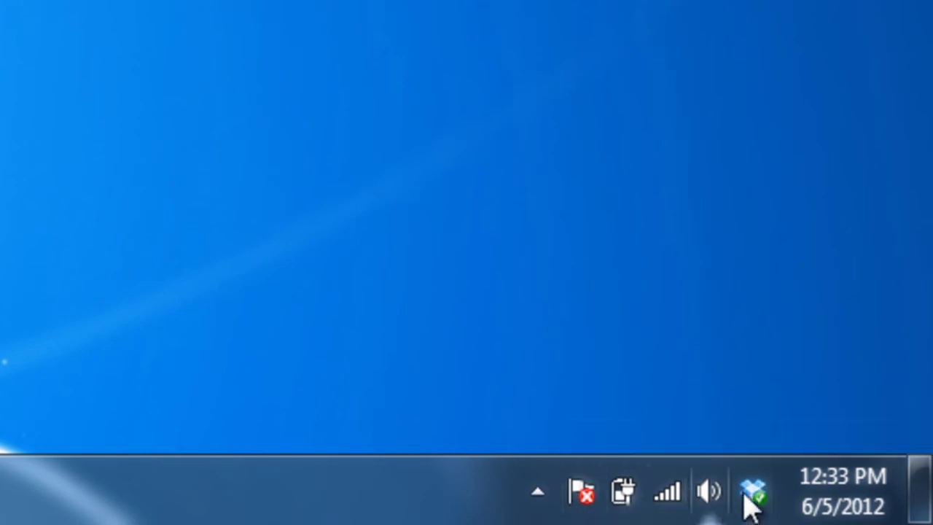
left_click(538, 496)
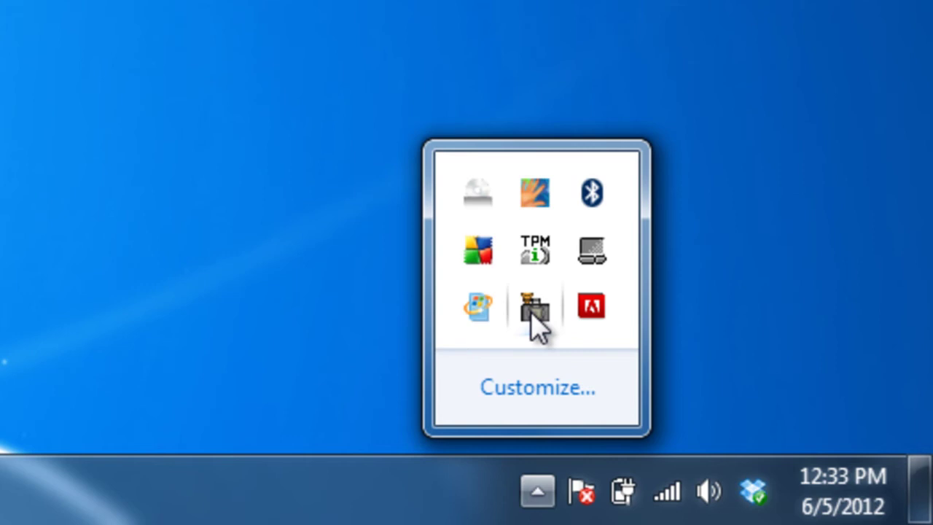
- Sign in to the Helper with the account e-mail and password, keeping 'Keep me signed in' checked
left_click(534, 310)
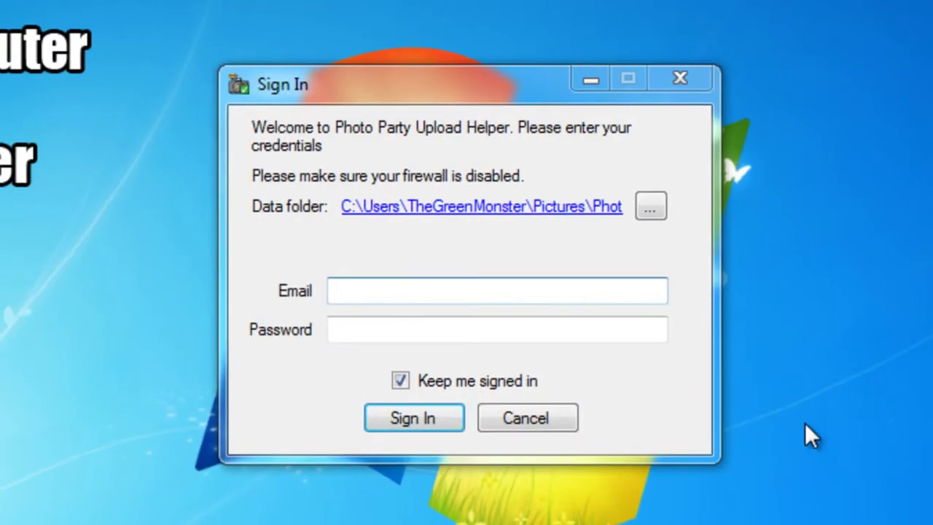
left_click(438, 289)
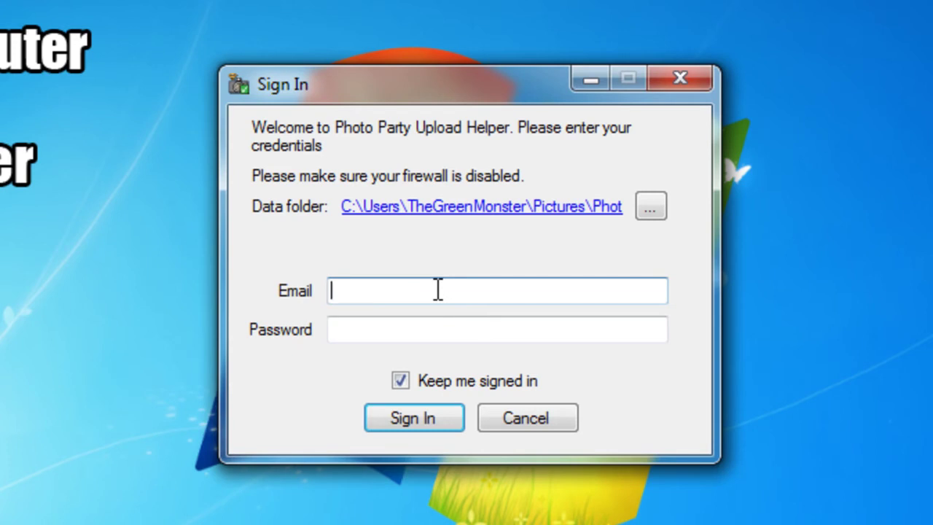
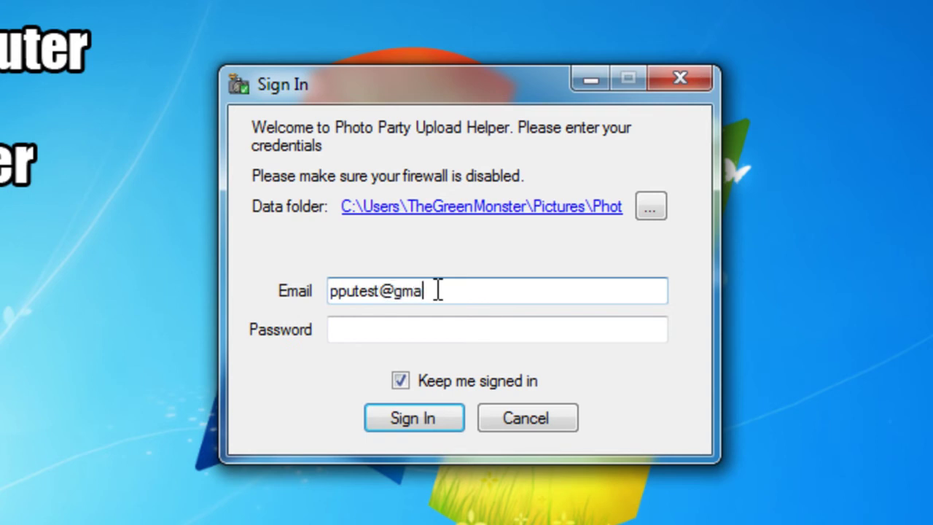
key("Tab")
type("*********")
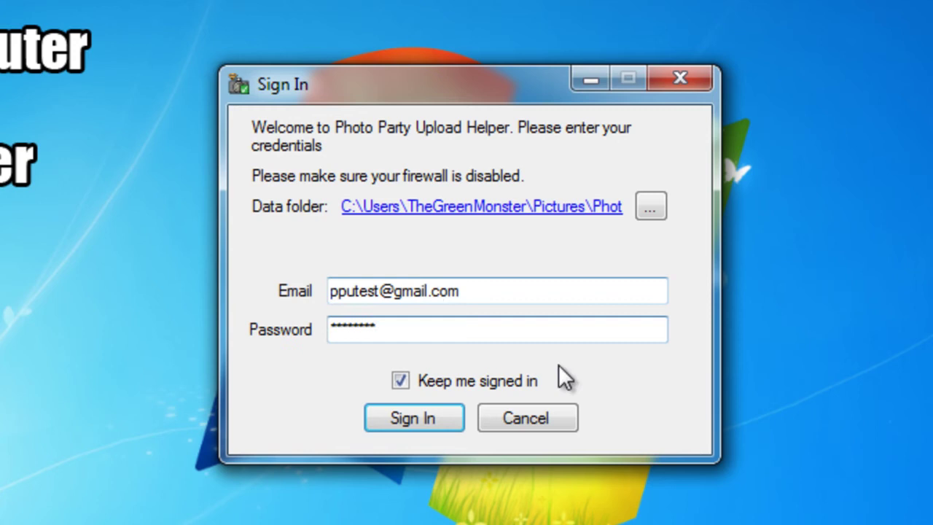
left_click(400, 381)
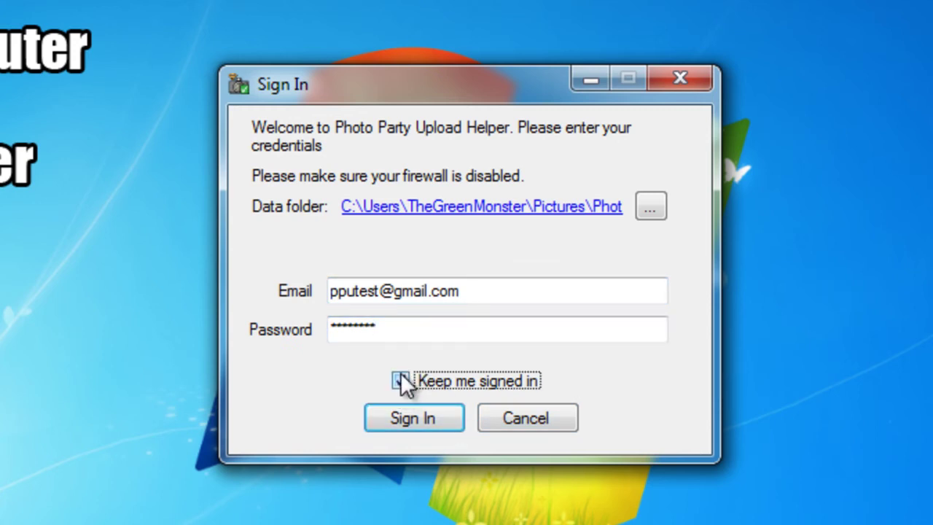
left_click(400, 378)
left_click(412, 418)
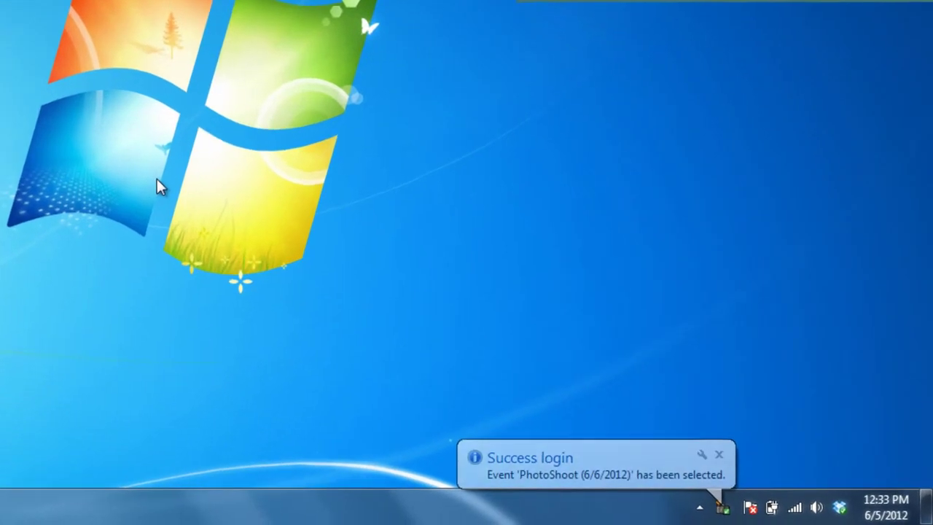
- Dismiss the login notification and refresh the Helper's events list from the tray menu
left_click(718, 454)
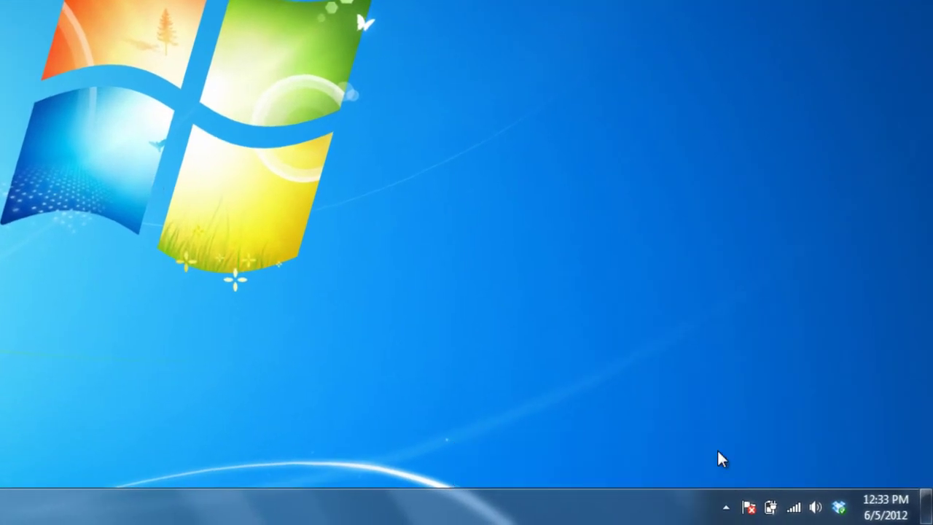
left_click(725, 508)
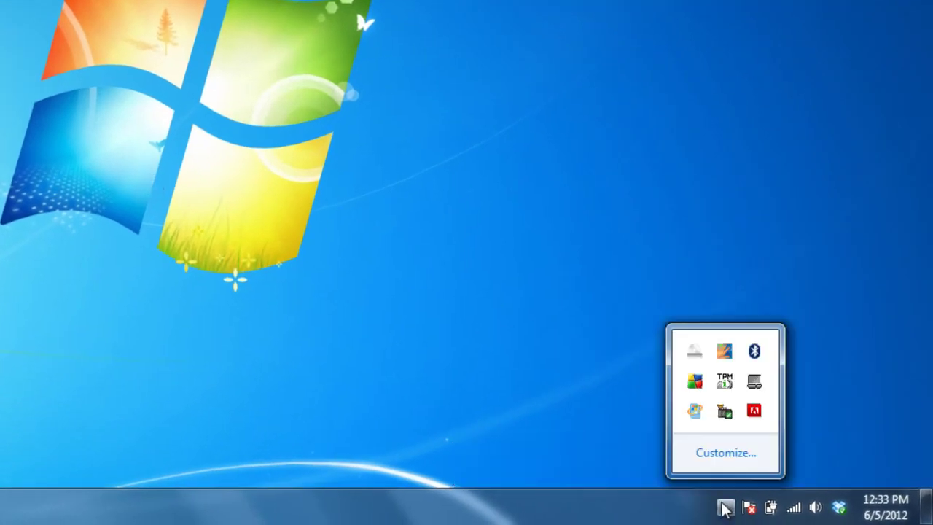
right_click(726, 418)
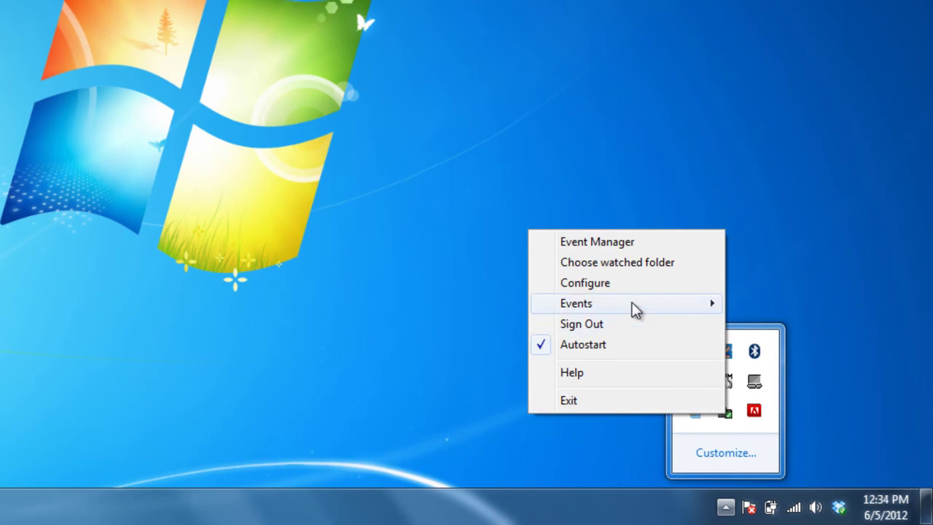
mouse_move(633, 308)
left_click(418, 304)
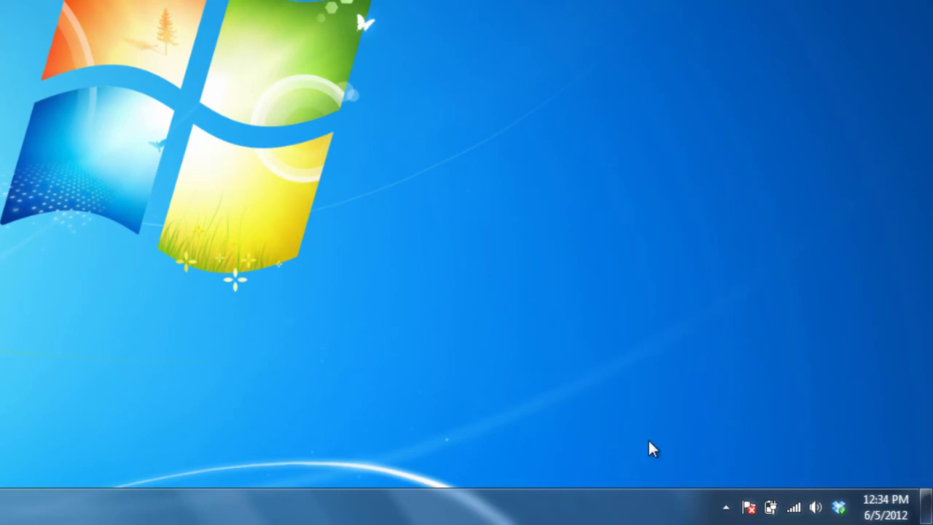
- Reopen the tray menu's Events list to check that PhotoShoot (6/6/2012) is selected
left_click(726, 506)
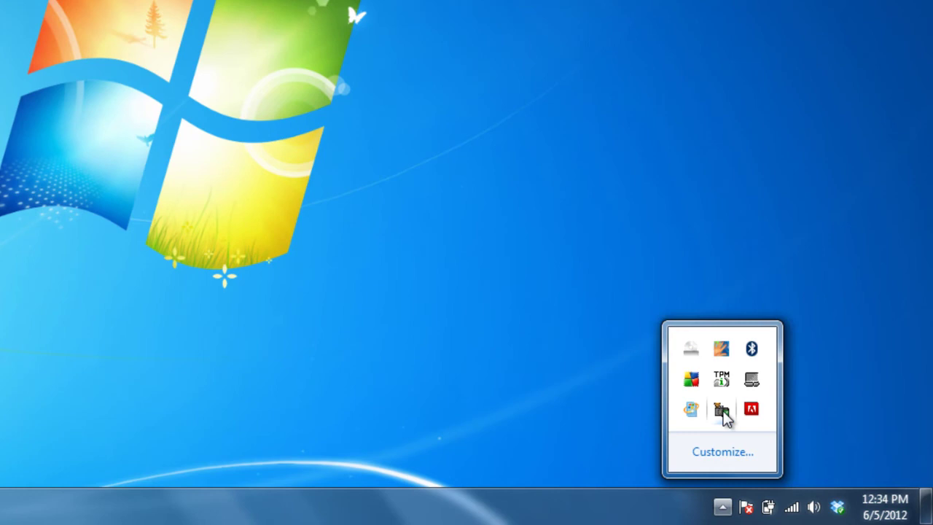
right_click(723, 411)
mouse_move(604, 299)
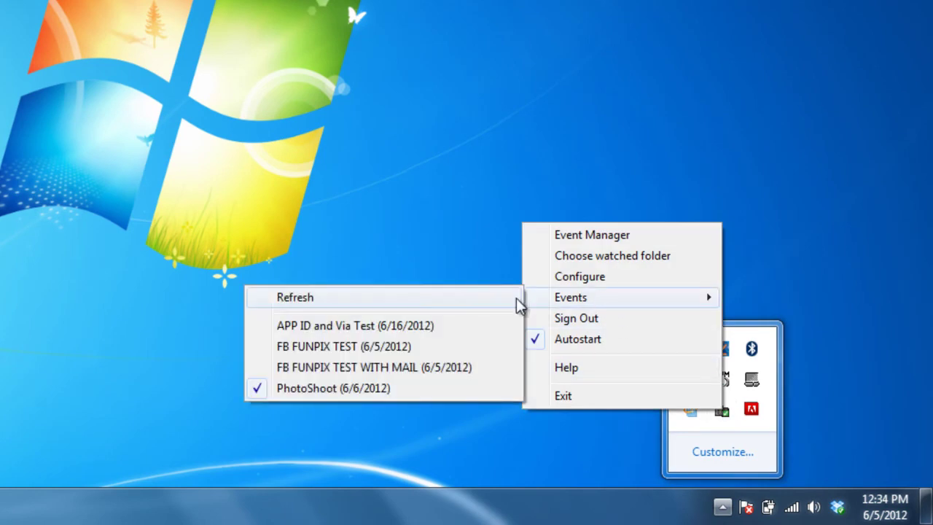
- Choose the PhotoShoot event and open the Helper's Configure settings from its tray icon
left_click(318, 388)
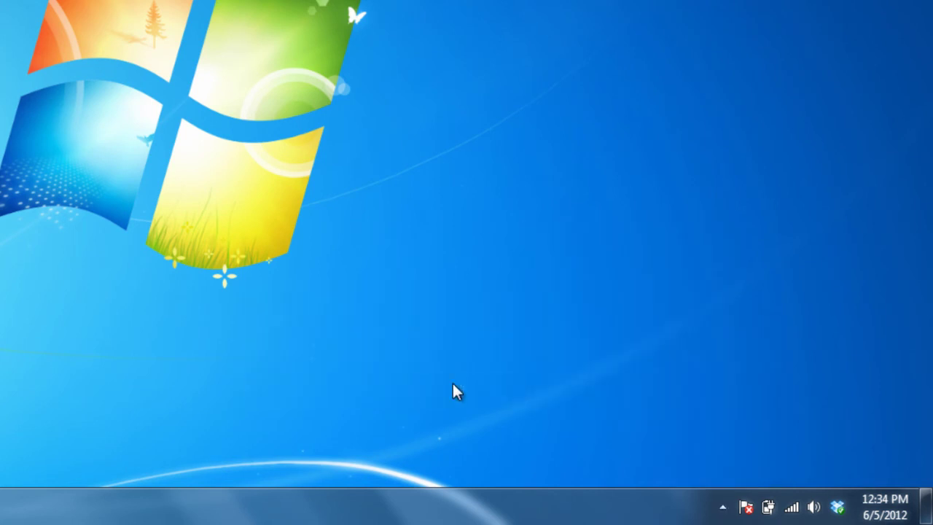
left_click(723, 506)
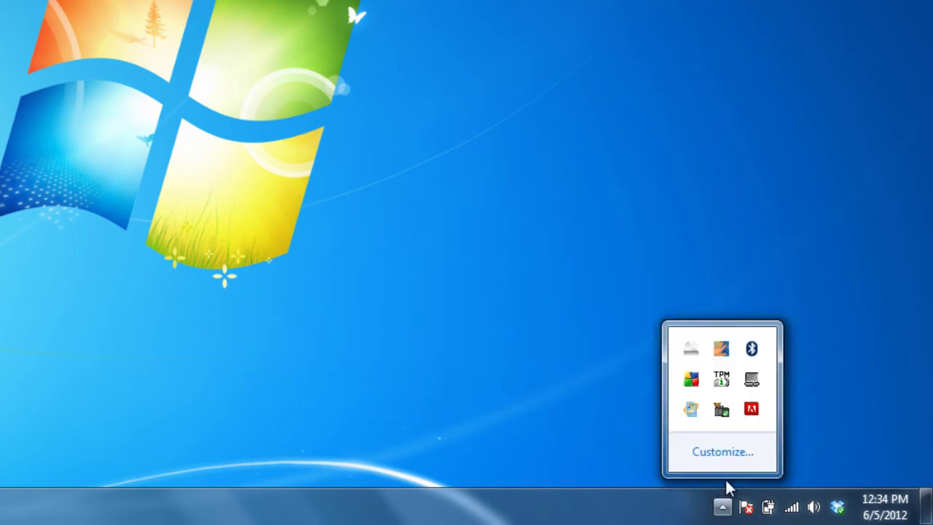
right_click(725, 417)
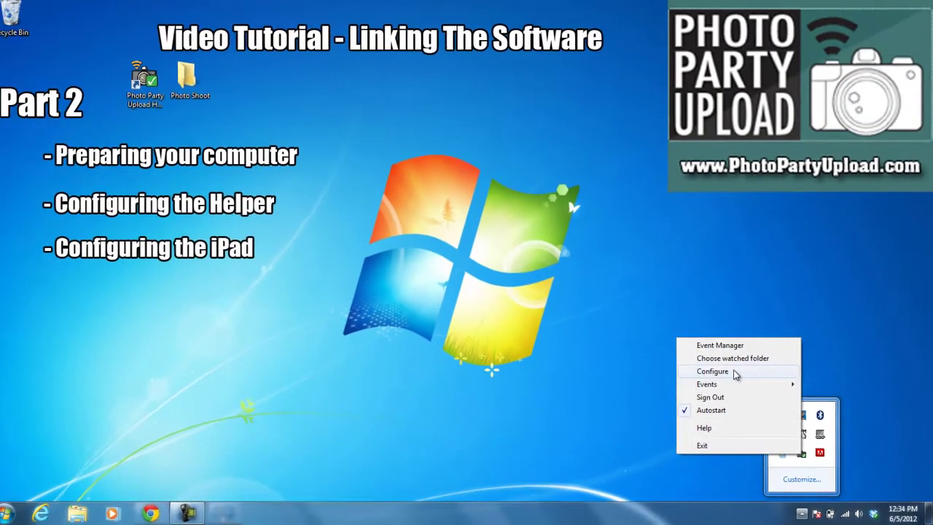
left_click(735, 372)
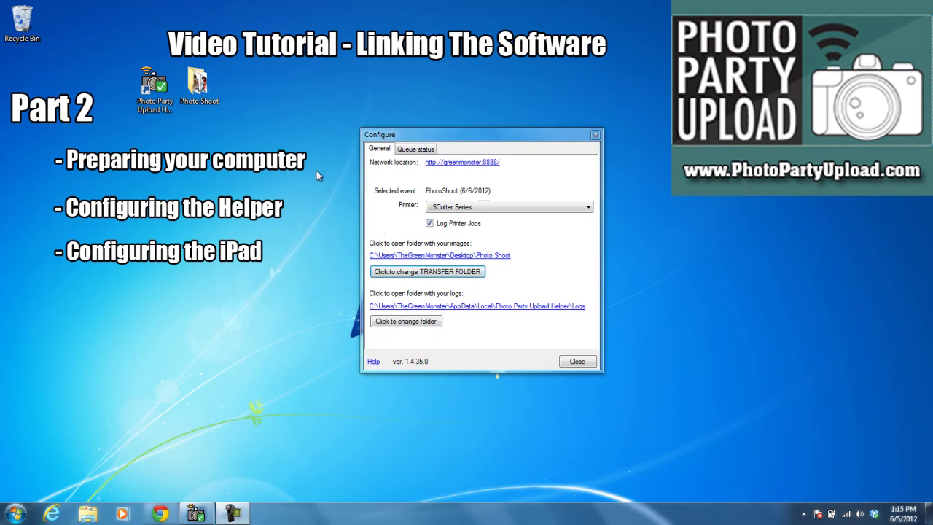
left_click(198, 84)
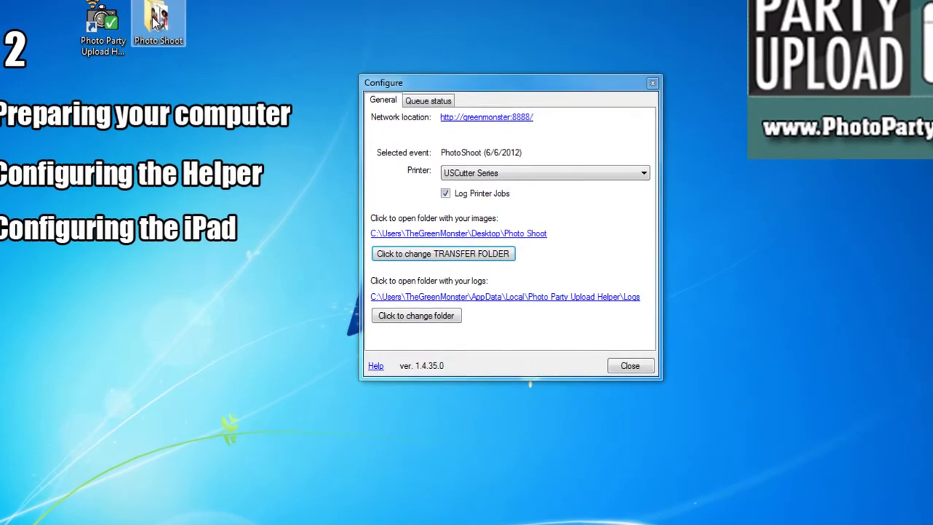
- Open the desktop Photo Shoot folder to view its seven photos, Photo1 through Photo7
double_click(198, 84)
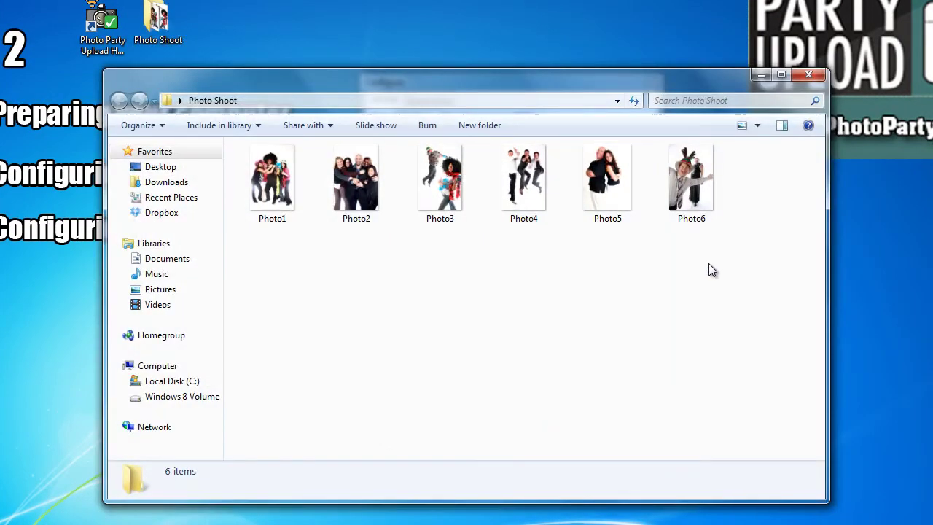
left_click(758, 246)
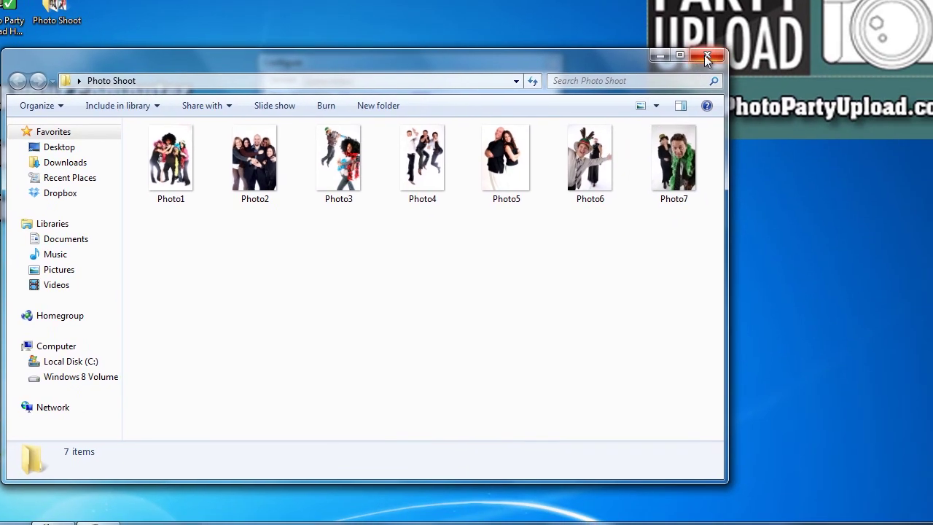
- Close Explorer, set the transfer folder to the desktop Photo Shoot folder, and close Configure
left_click(808, 75)
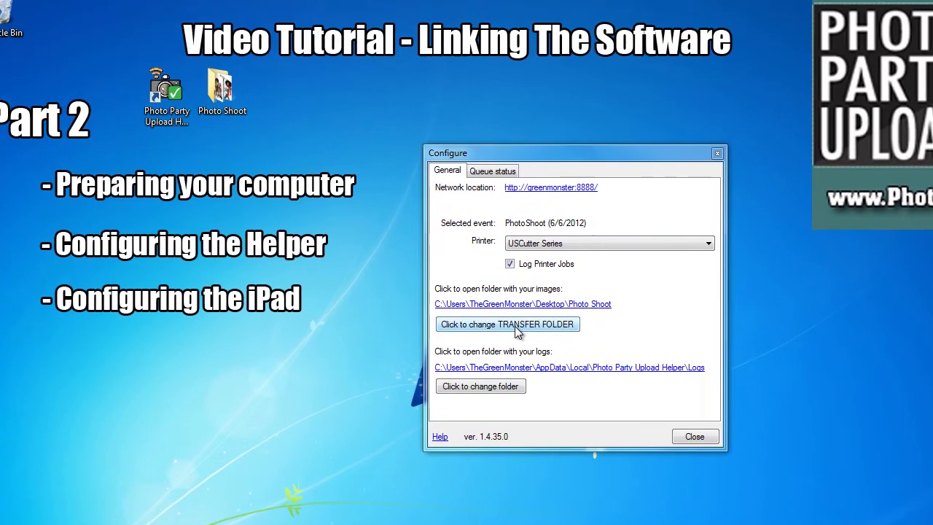
left_click(385, 233)
left_click_drag(680, 323, 685, 292)
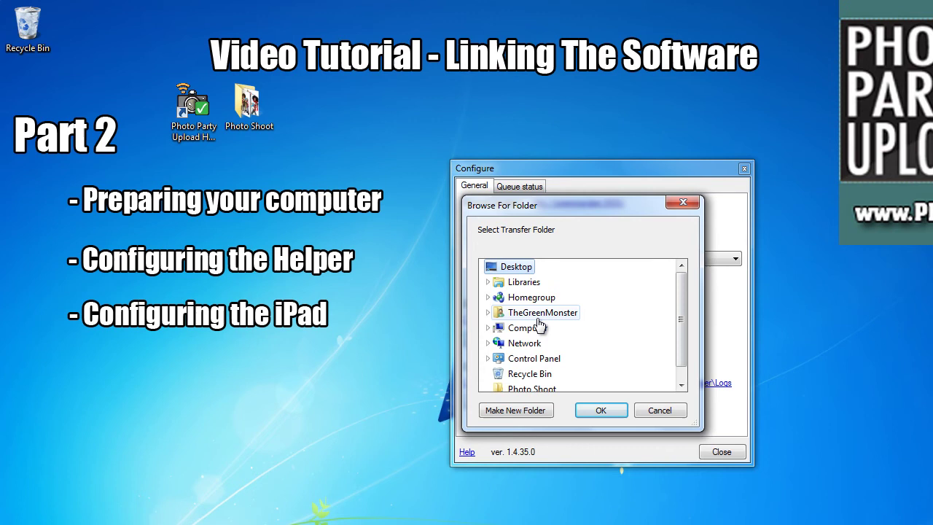
left_click_drag(687, 326, 681, 340)
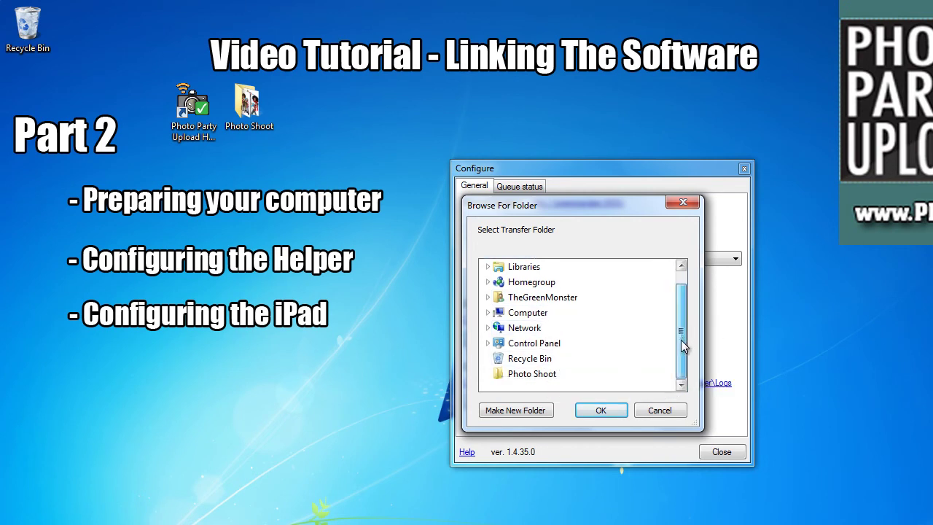
left_click(533, 374)
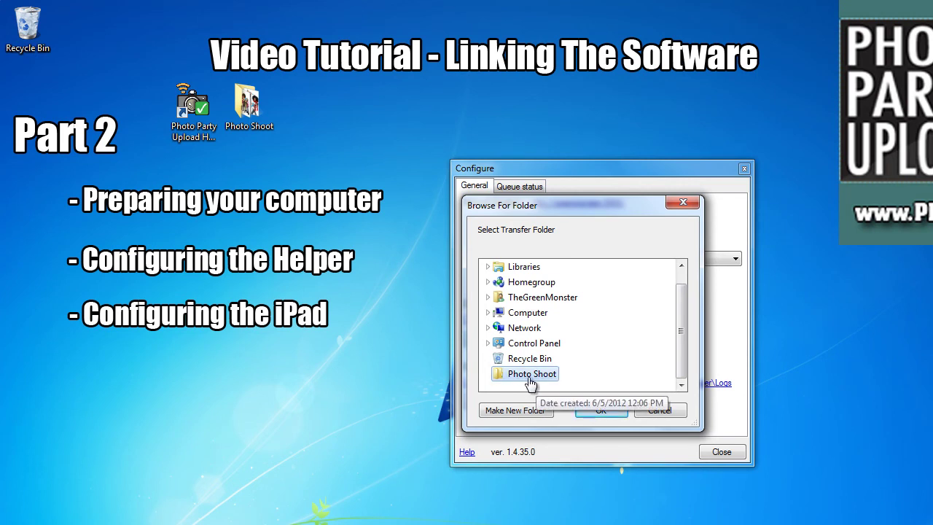
left_click(598, 409)
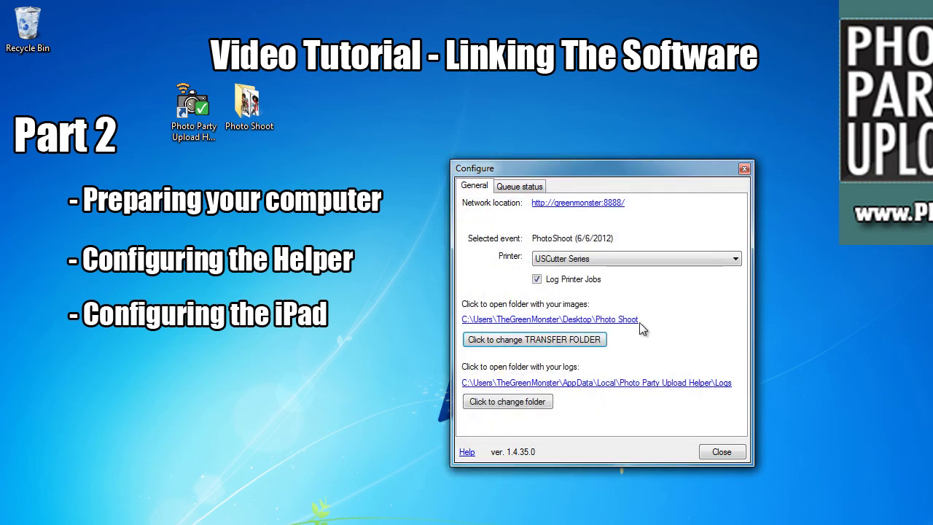
left_click(721, 451)
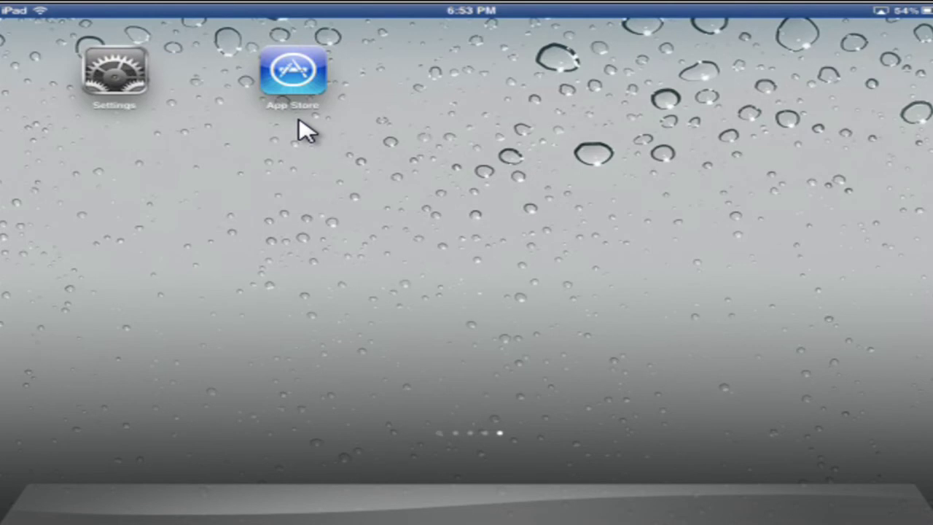
- Search the iPad App Store for 'photo party upload' and install the Photo Party Upload app
left_click(301, 79)
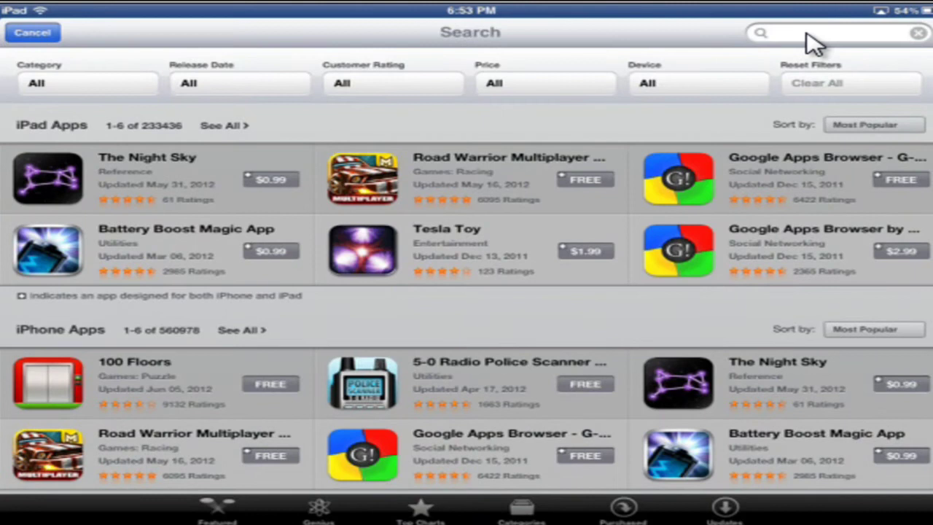
left_click(814, 33)
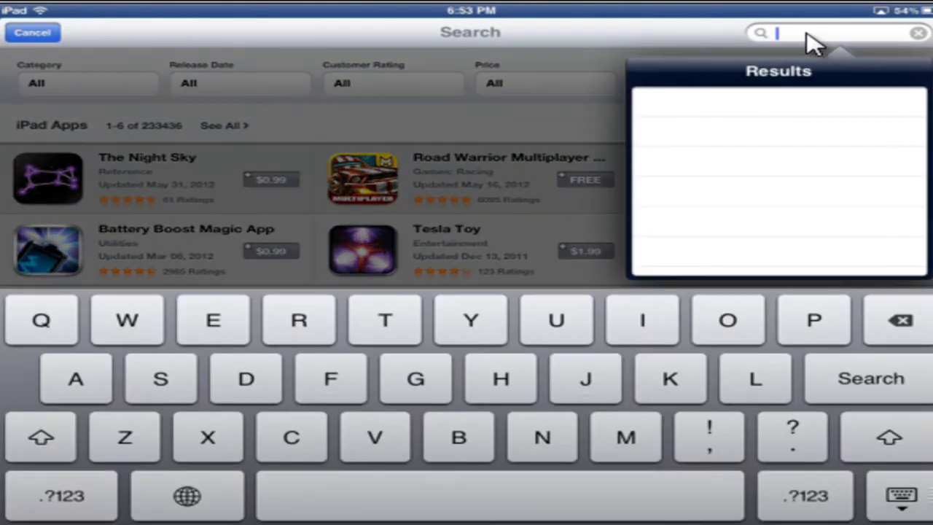
type("photo party upload")
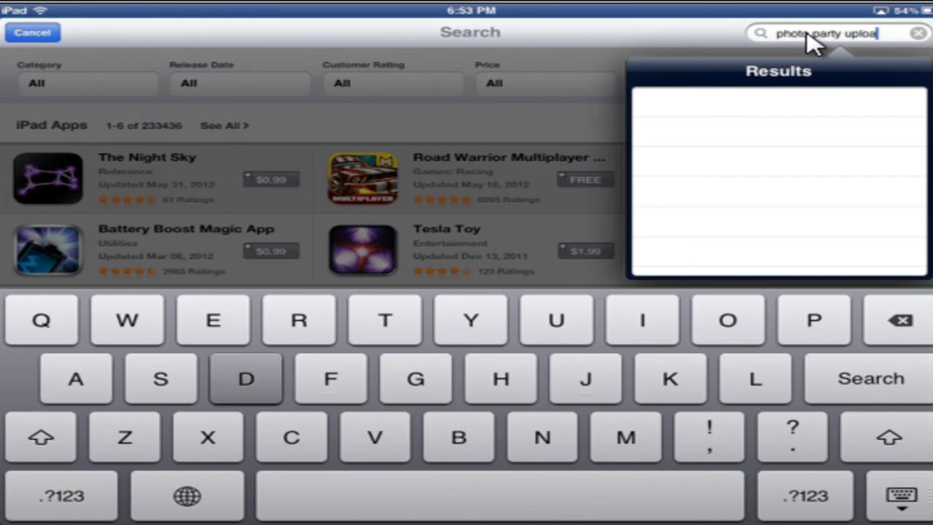
key("Return")
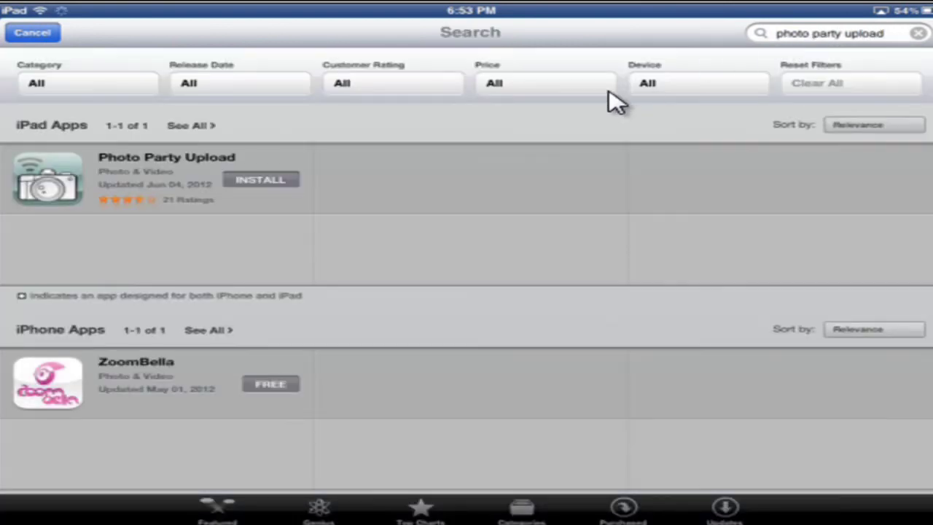
left_click(268, 191)
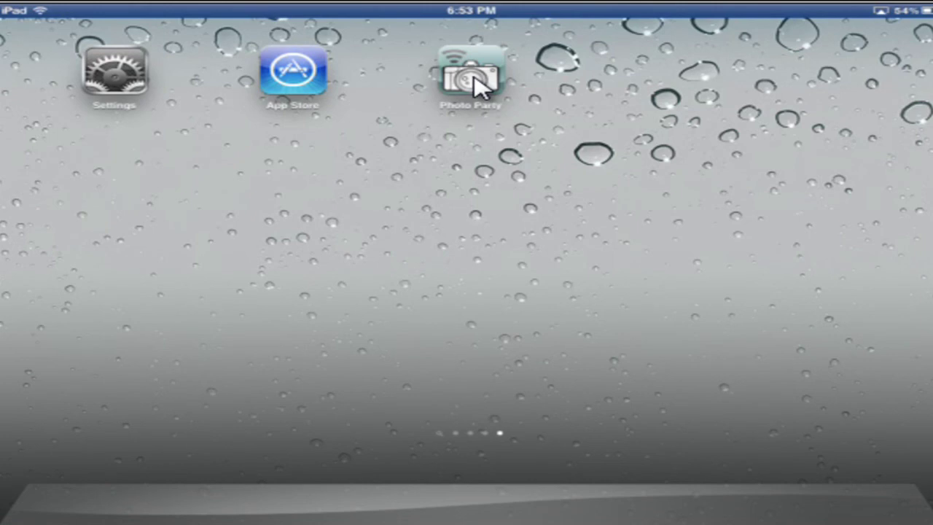
- Launch Photo Party Upload, open its Settings login, and enter the account e-mail and password
left_click(475, 85)
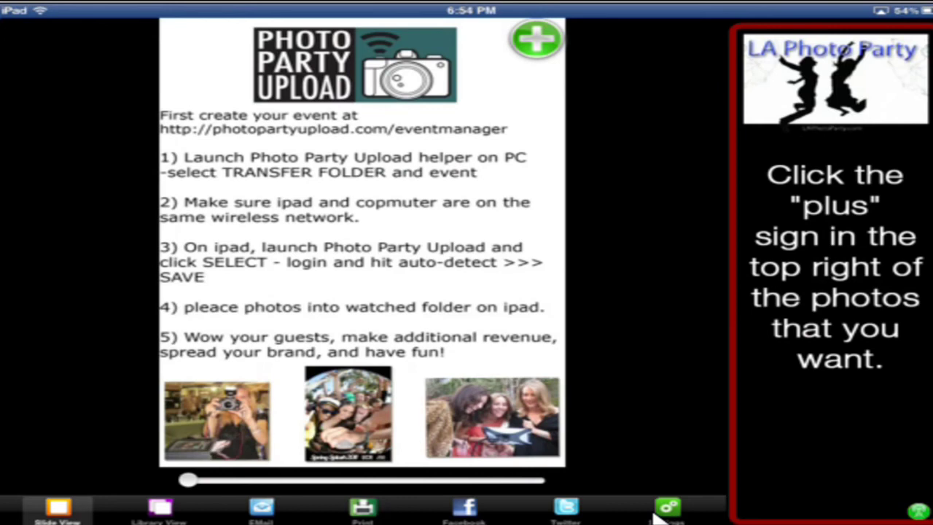
left_click(678, 506)
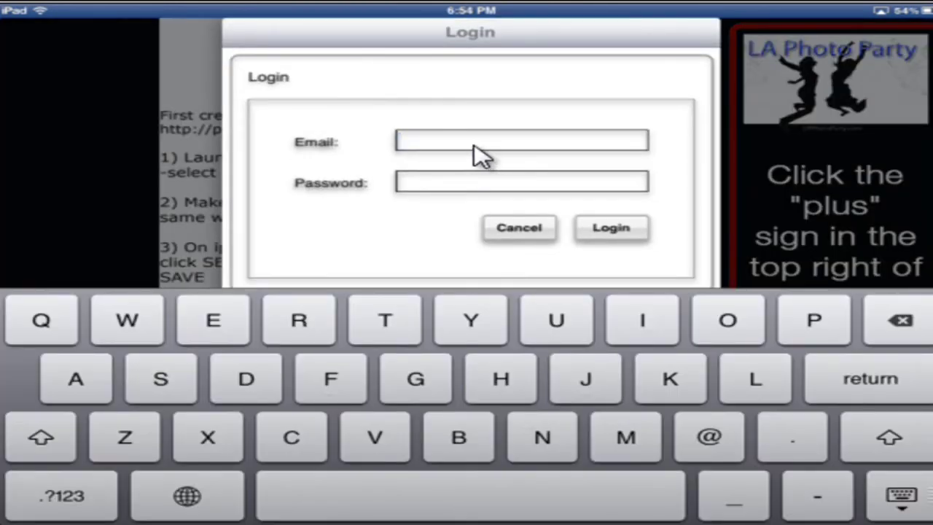
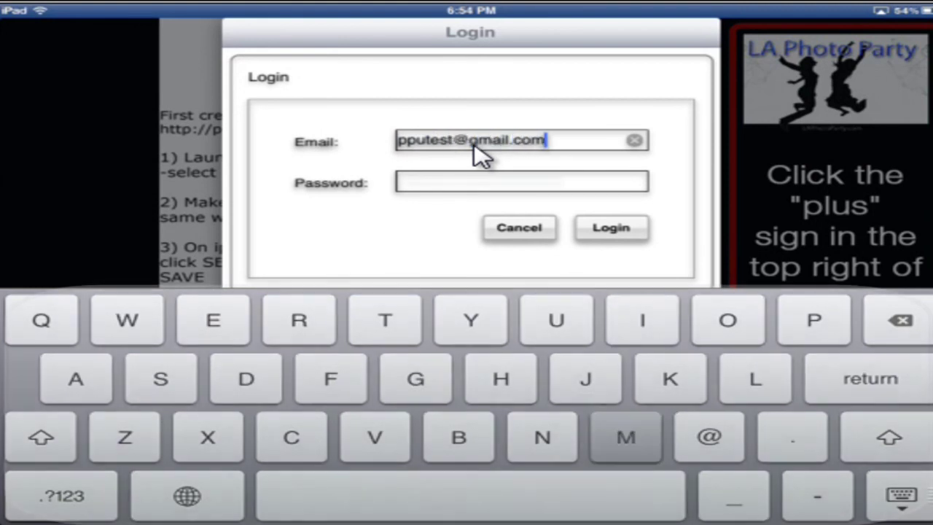
key("Return")
type("pputest")
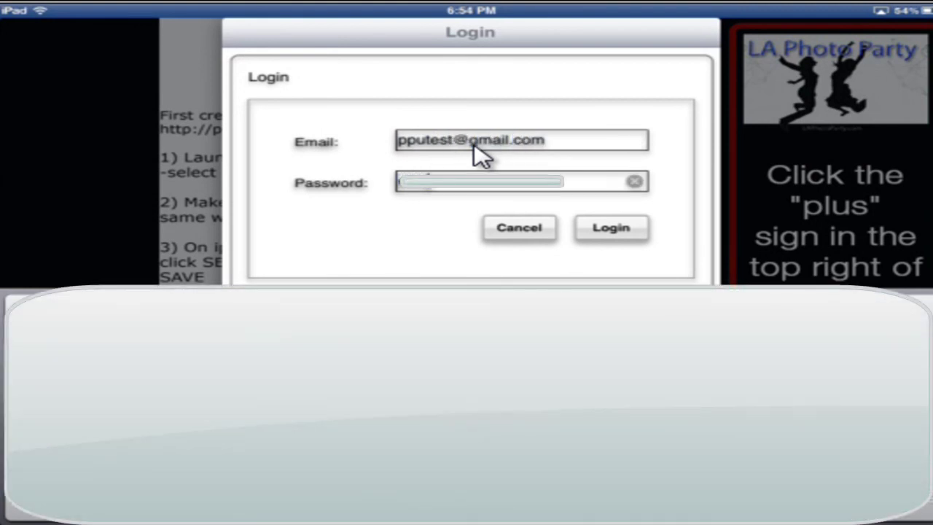
- Log in and link to the autodetected helper computer GREENMONSTER with the PhotoShoot event
left_click(611, 228)
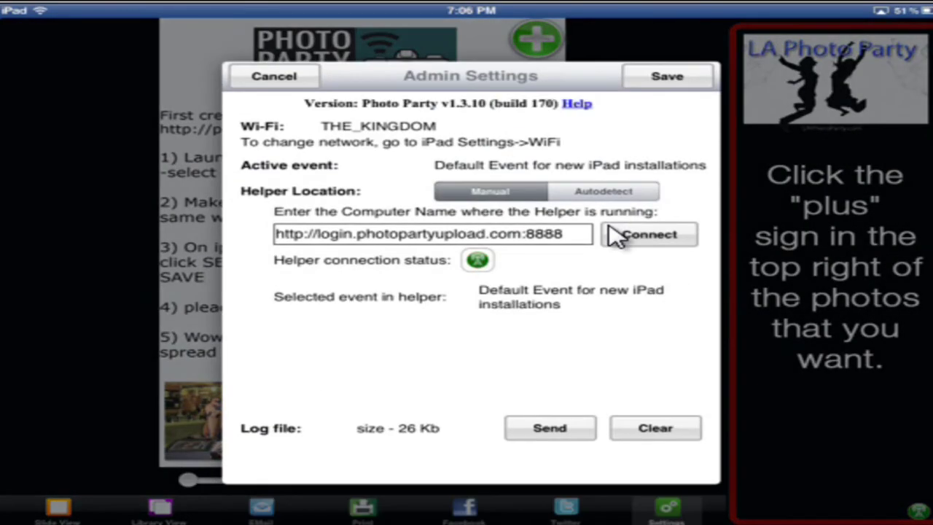
left_click(585, 197)
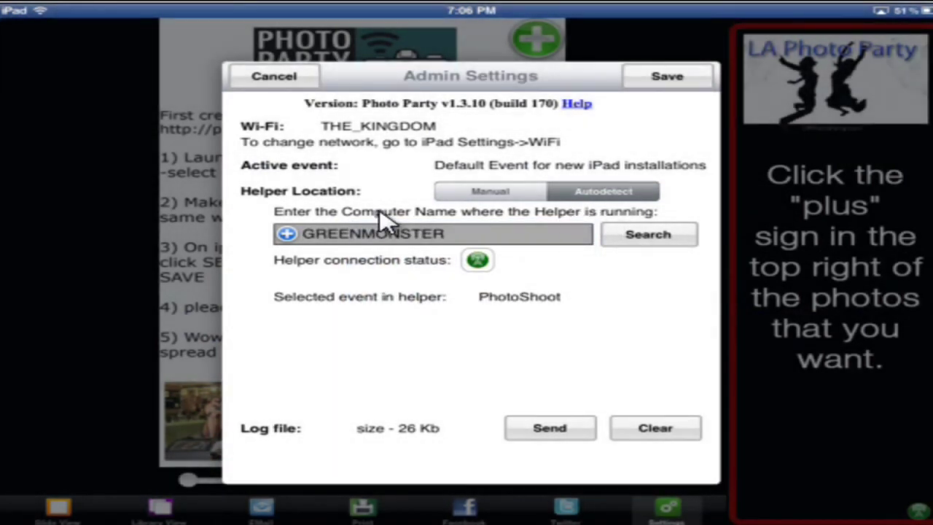
left_click(285, 233)
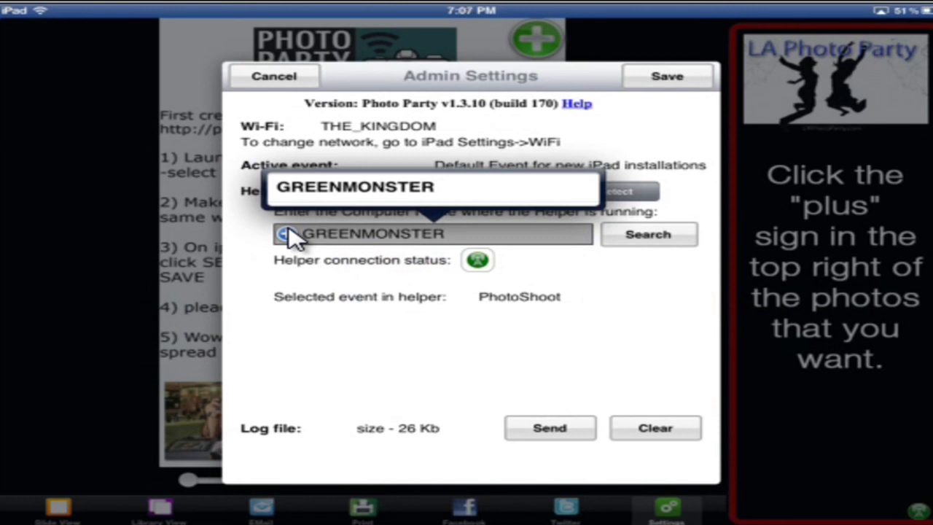
left_click(344, 198)
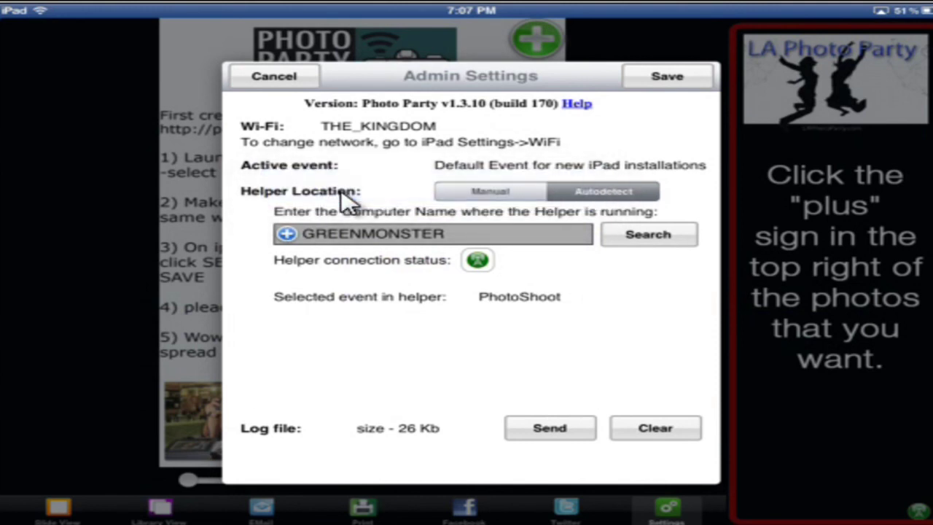
- Save the Admin Settings helper link and switch to the Library View thumbnail grid
left_click(667, 77)
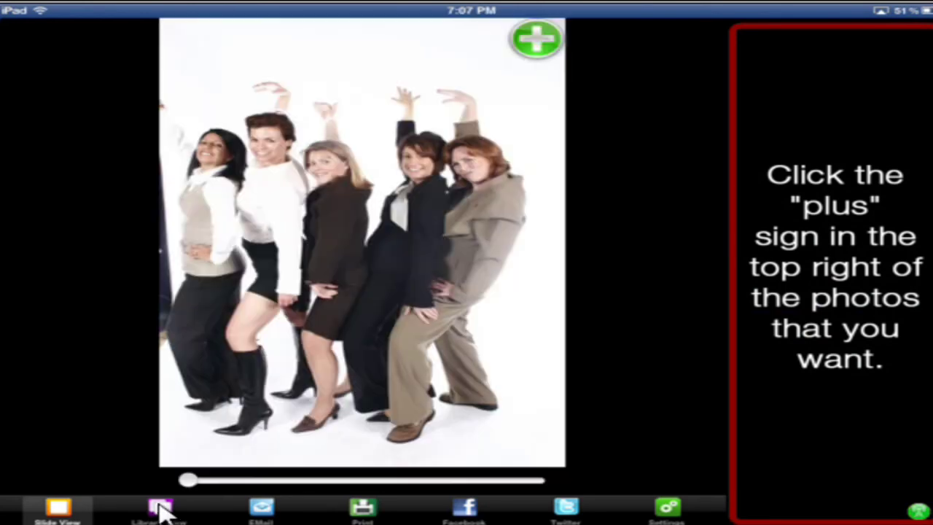
left_click(157, 508)
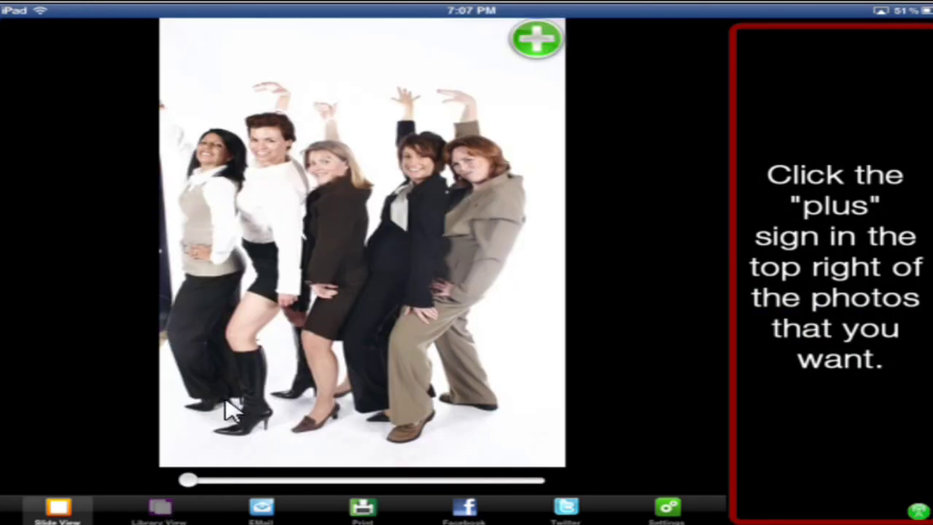